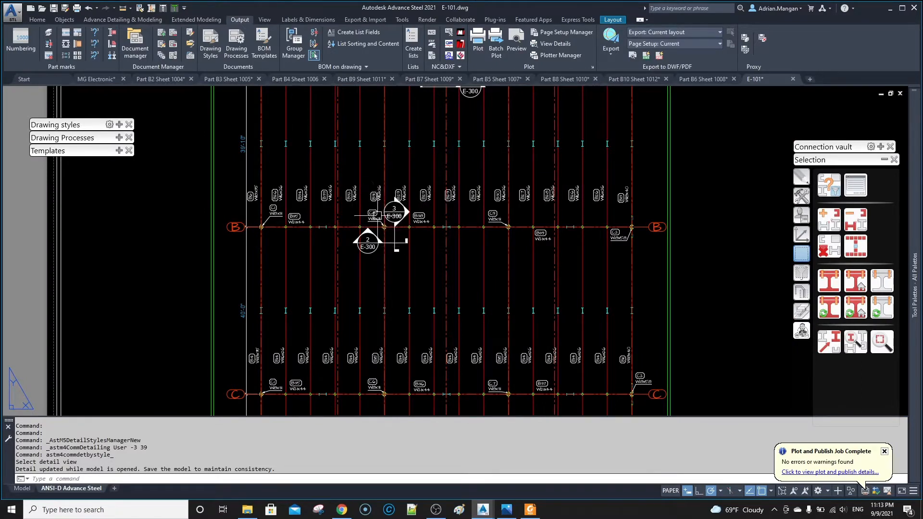
# Move the plan view title and scale text lower beneath grid line D on the framing plan.
pyautogui.scroll(-2, 384, 212)
pyautogui.moveTo(387, 250); pyautogui.dragTo(398, 152, button='middle')
pyautogui.scroll(2, 416, 217)
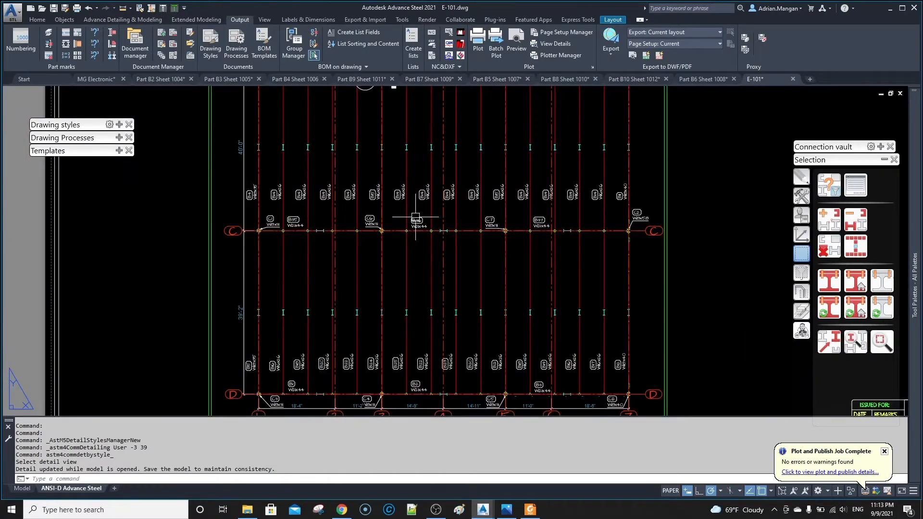
pyautogui.scroll(-2, 416, 217)
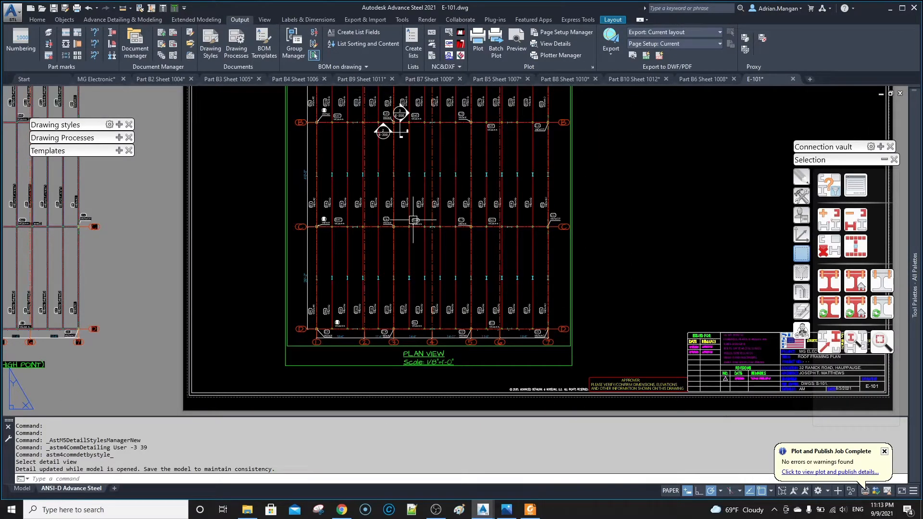
pyautogui.click(424, 354)
pyautogui.click(420, 361)
pyautogui.click(425, 372)
pyautogui.press('Escape')
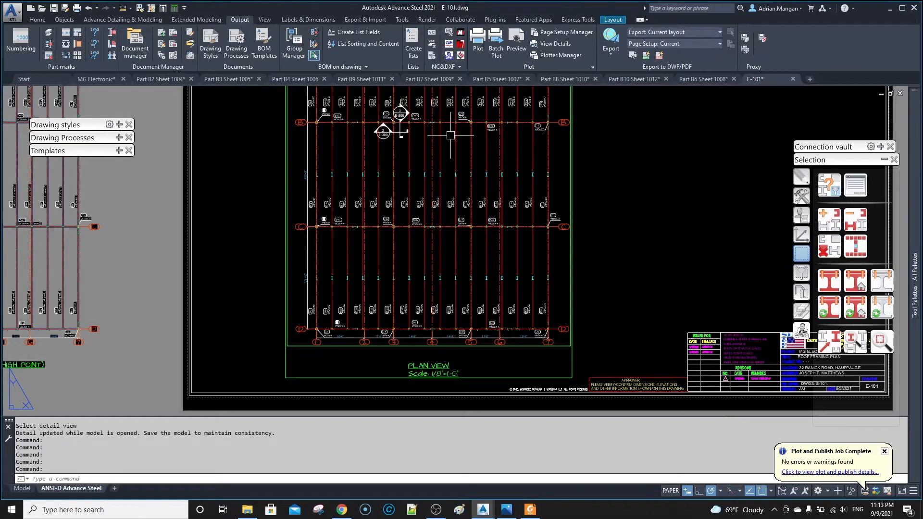
# Open the Drawing Style Manager and display the objects presentation rules of the Plan View - ADM 3/32 style.
pyautogui.moveTo(548, 248); pyautogui.dragTo(551, 313, button='middle')
pyautogui.moveTo(540, 177); pyautogui.dragTo(550, 233, button='middle')
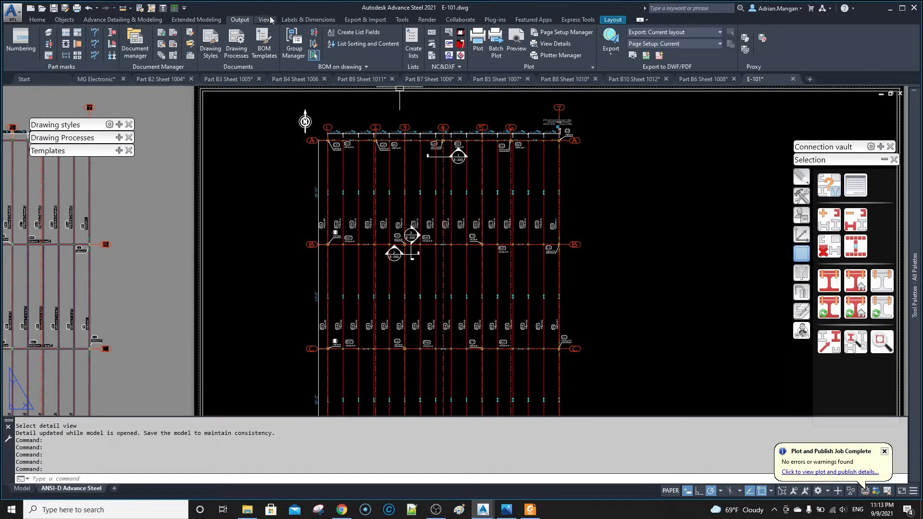
pyautogui.click(159, 46)
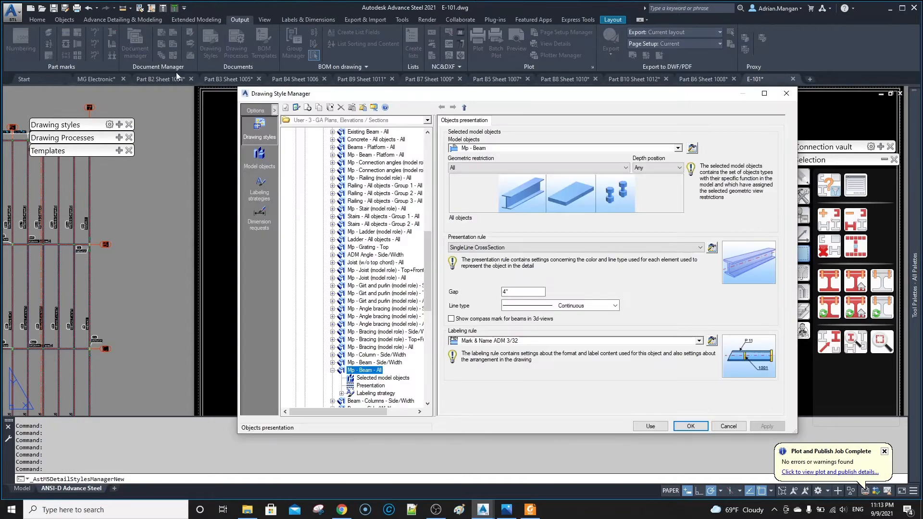
pyautogui.scroll(1, 385, 154)
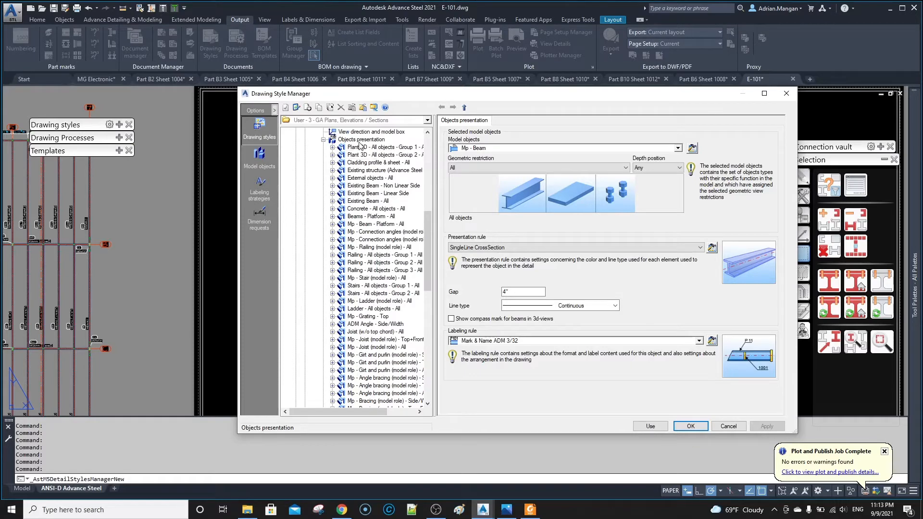
pyautogui.click(361, 140)
pyautogui.scroll(3, 358, 145)
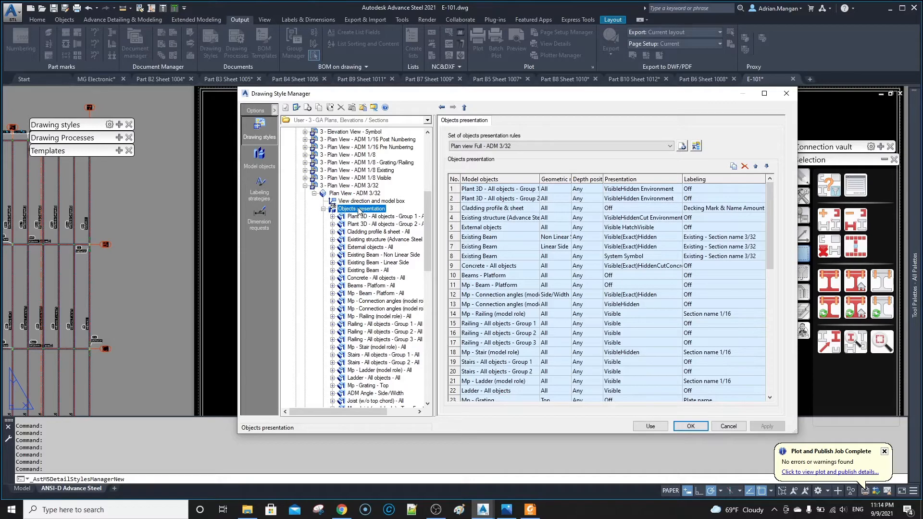
pyautogui.scroll(-6, 607, 288)
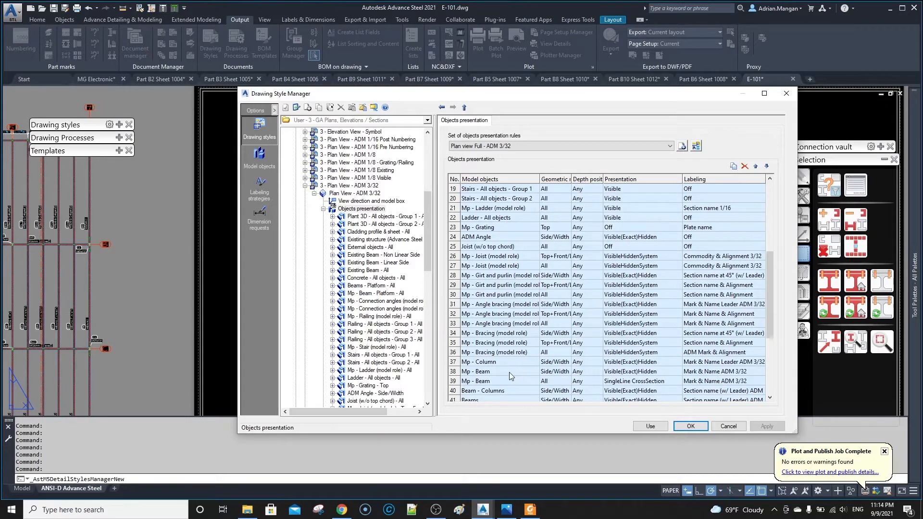
# Enable the compass mark for beams in 3d-views in the Mp - Beam SingleLine CrossSection rule and apply the style to the plan view.
pyautogui.click(459, 383)
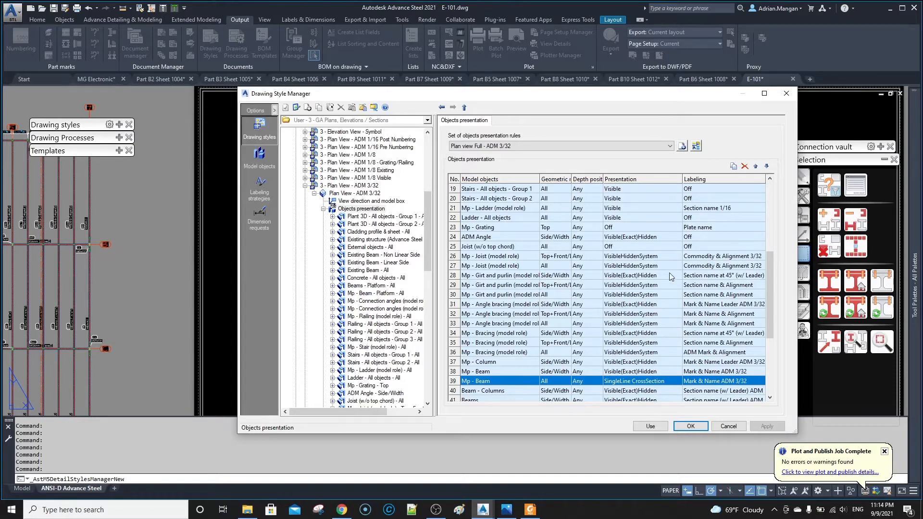
pyautogui.moveTo(647, 95); pyautogui.dragTo(606, 48)
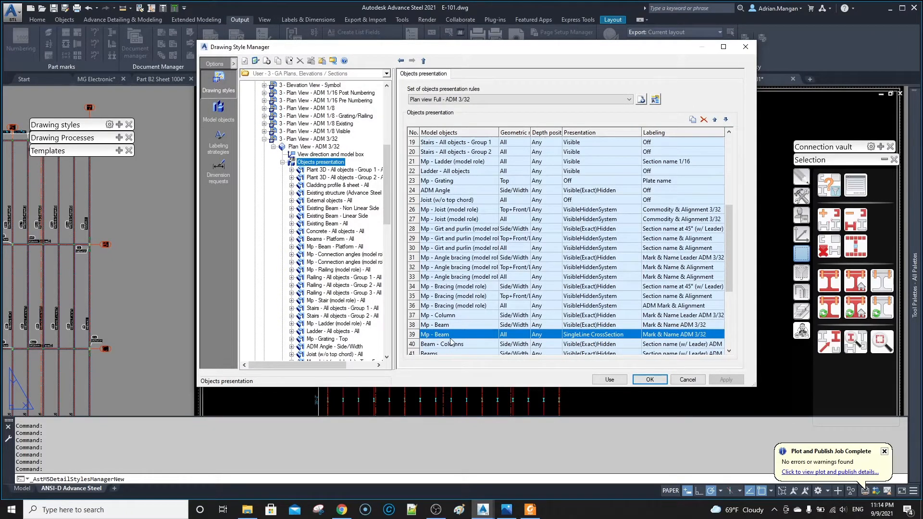
pyautogui.moveTo(613, 52)
pyautogui.mouseDown()
pyautogui.moveTo(336, 54)
pyautogui.moveTo(379, 59)
pyautogui.mouseUp()
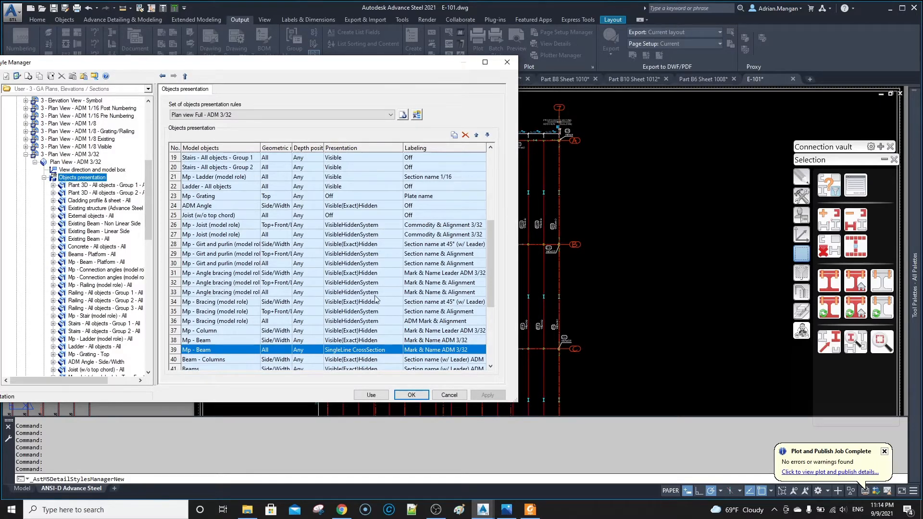
pyautogui.doubleClick(179, 355)
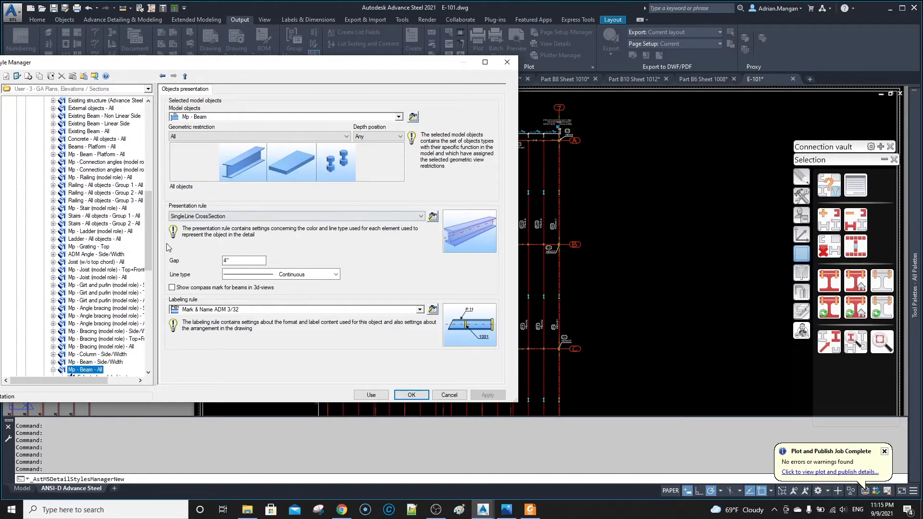
pyautogui.click(180, 287)
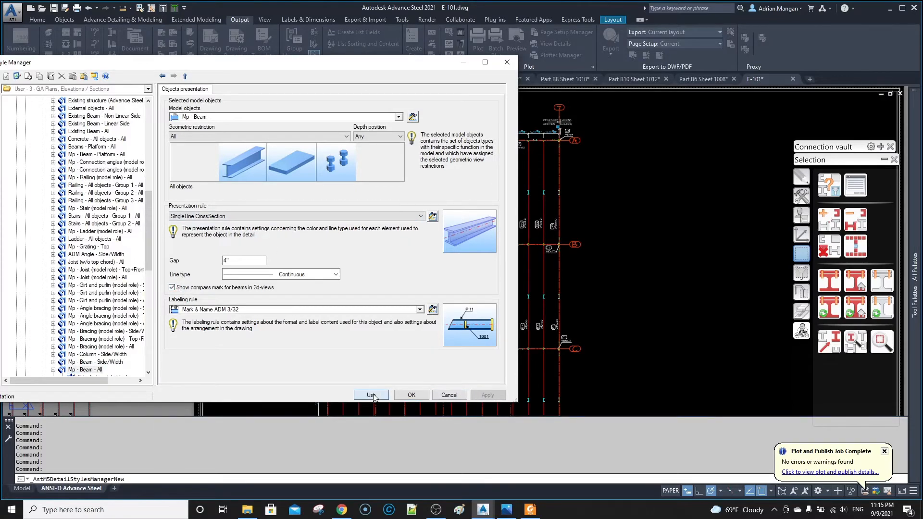
pyautogui.click(371, 394)
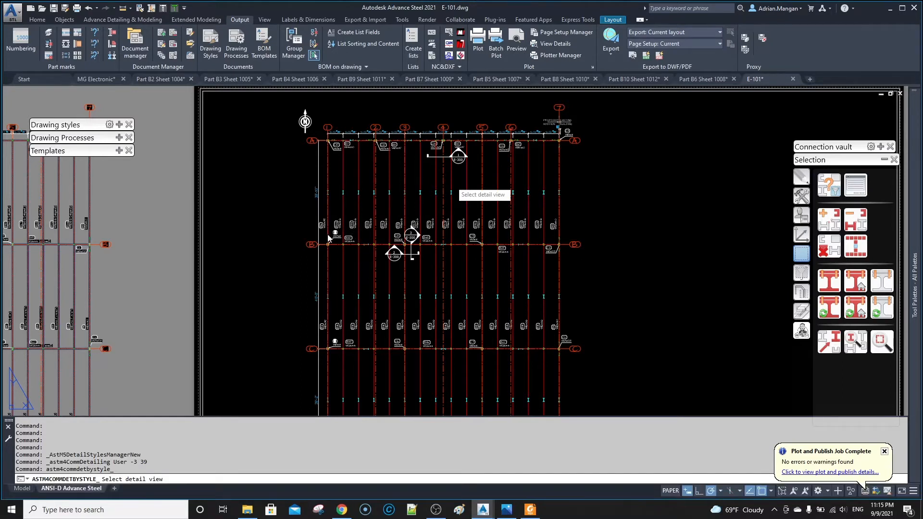
pyautogui.click(356, 240)
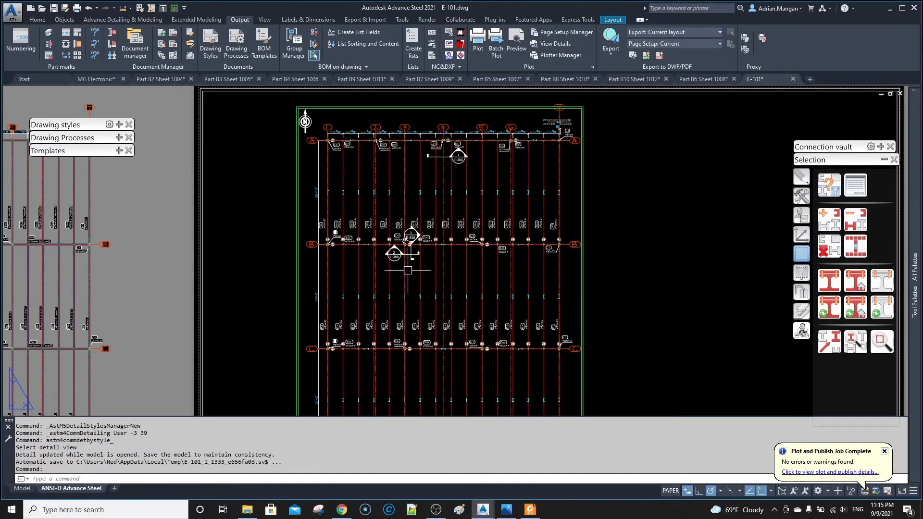
# Examine the compass marks at the beam ends on grid B, highlighting the beams labelled B26 and B6.
pyautogui.scroll(10, 362, 237)
pyautogui.scroll(-2, 349, 240)
pyautogui.moveTo(378, 245); pyautogui.dragTo(606, 287, button='middle')
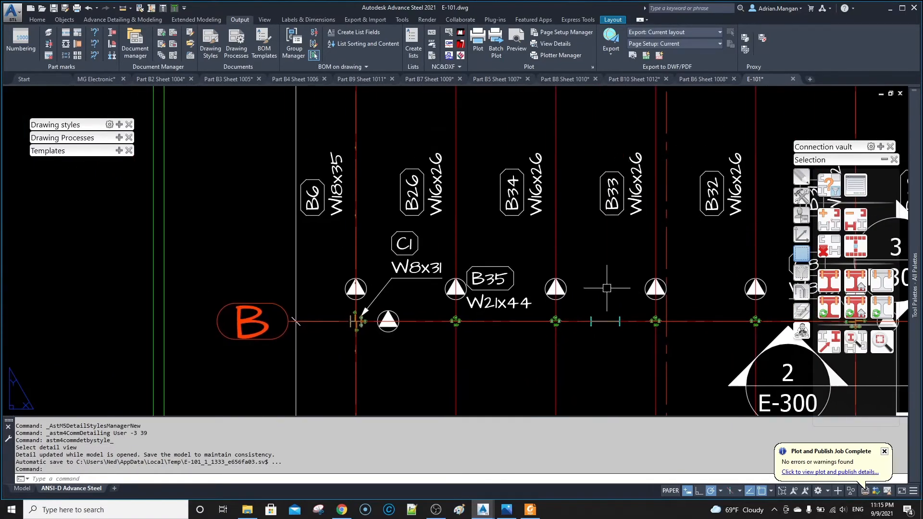
pyautogui.click(439, 203)
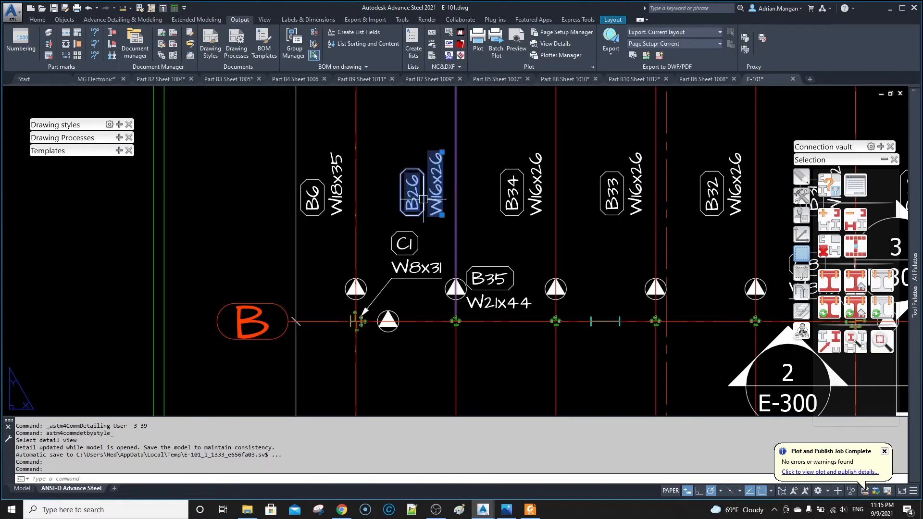
pyautogui.click(326, 198)
pyautogui.scroll(-4, 434, 230)
pyautogui.scroll(-4, 434, 230)
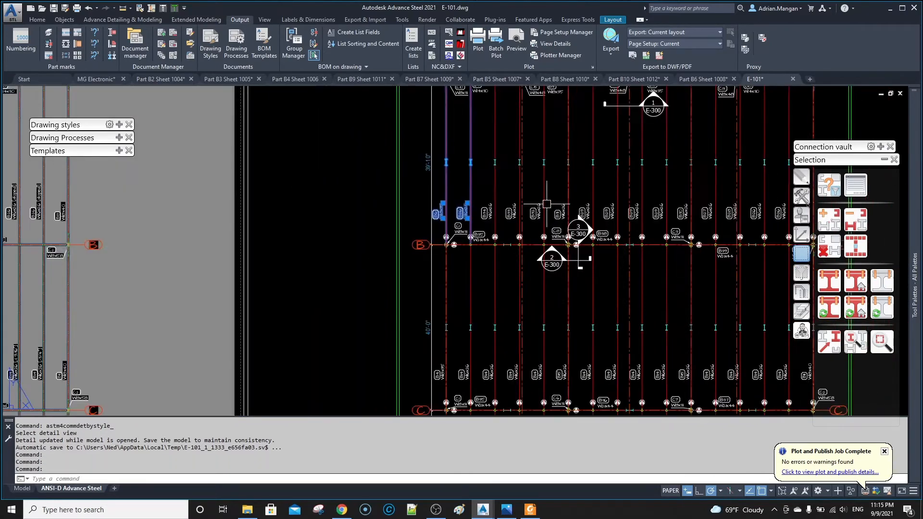
pyautogui.press('Escape')
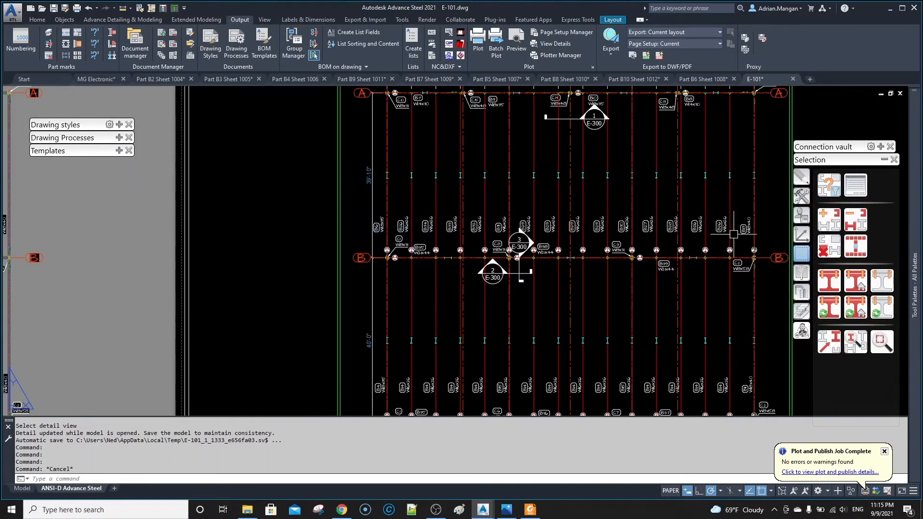
# Move the B38 and B35 beam labels from above grid line B to just below it.
pyautogui.click(664, 265)
pyautogui.scroll(2, 664, 265)
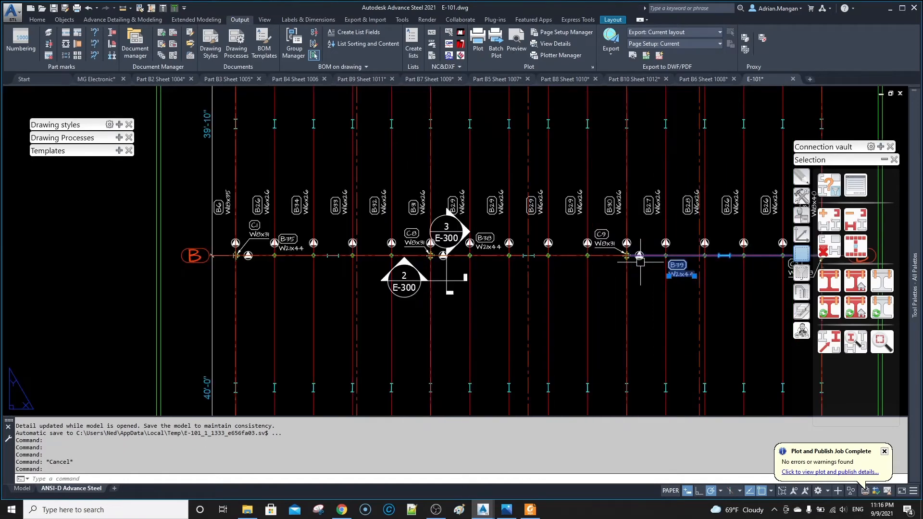
pyautogui.moveTo(627, 257)
pyautogui.mouseDown(button='middle')
pyautogui.moveTo(521, 238)
pyautogui.moveTo(692, 230)
pyautogui.mouseUp(button='middle')
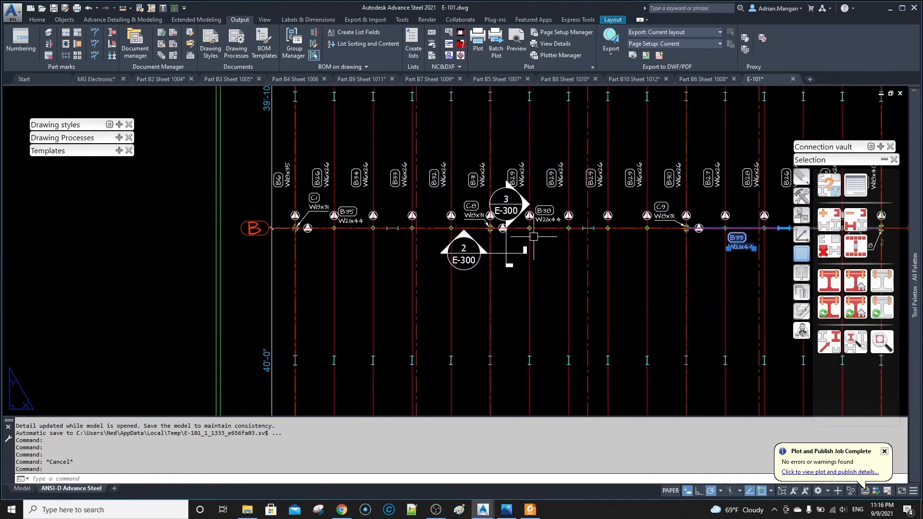
pyautogui.click(550, 223)
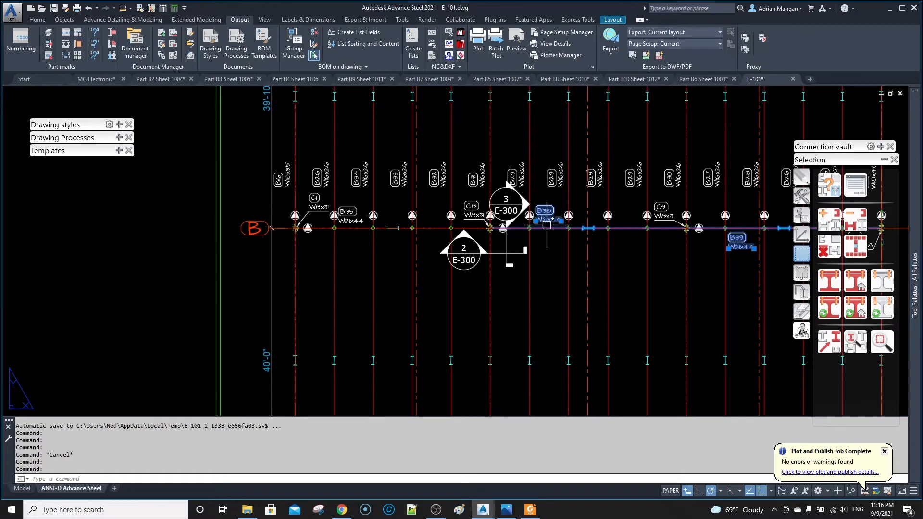
pyautogui.press('Escape')
pyautogui.click(552, 216)
pyautogui.moveTo(552, 216); pyautogui.dragTo(552, 240)
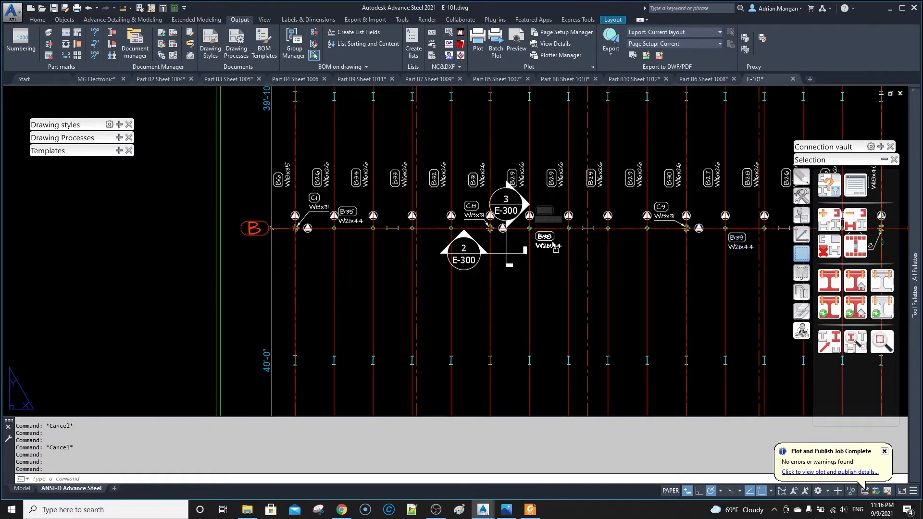
pyautogui.press('Escape')
pyautogui.click(365, 218)
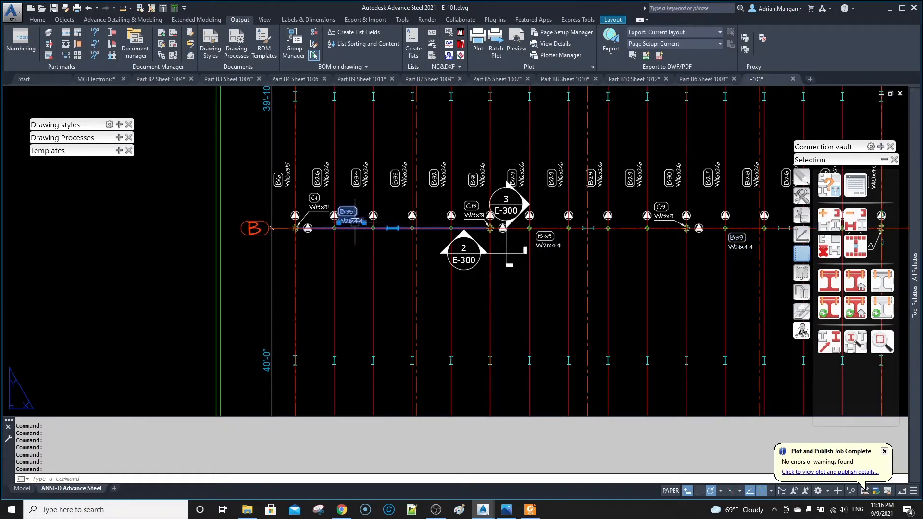
pyautogui.moveTo(365, 218); pyautogui.dragTo(358, 239)
# Examine the compass marks along grid line A, highlighting the beams labelled B7 and B9 and those further along.
pyautogui.scroll(-5, 358, 239)
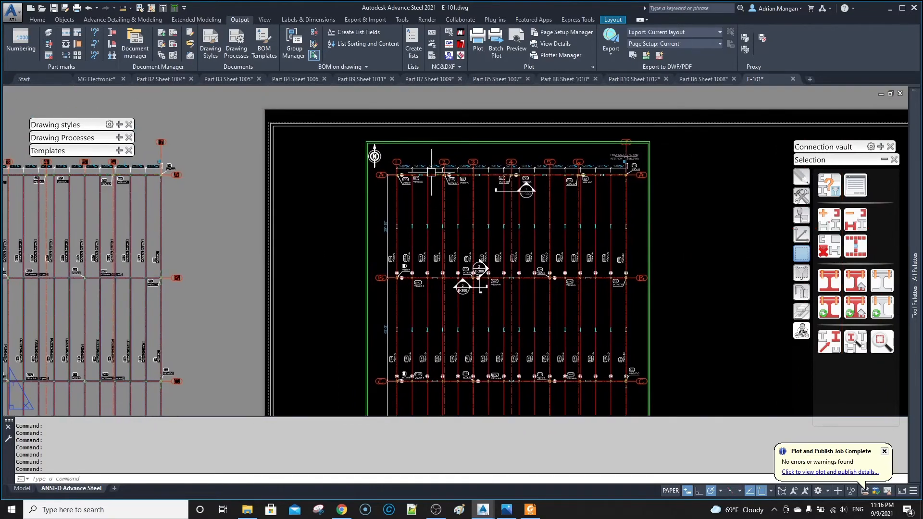
pyautogui.scroll(6, 419, 198)
pyautogui.click(419, 199)
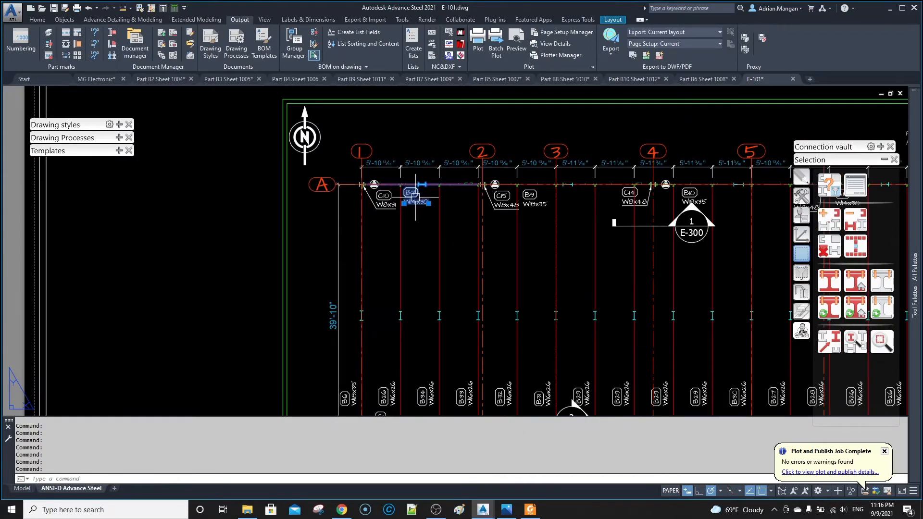
pyautogui.press('Escape')
pyautogui.click(529, 194)
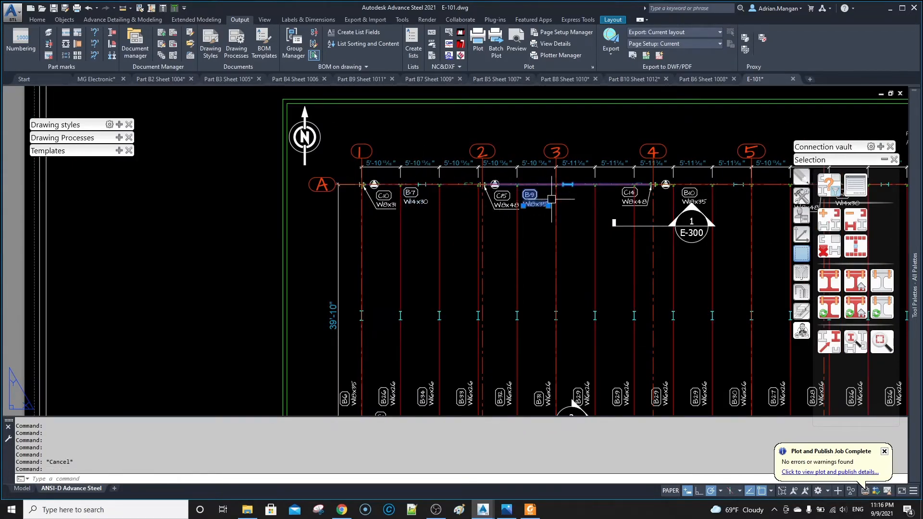
pyautogui.moveTo(687, 201); pyautogui.dragTo(470, 178, button='middle')
pyautogui.press('Escape')
pyautogui.click(544, 182)
pyautogui.click(626, 182)
pyautogui.press('Escape')
pyautogui.scroll(-4, 585, 218)
# Examine which beam end carries the compass mark along grid lines B, C and D of the framing plan.
pyautogui.moveTo(562, 224); pyautogui.dragTo(526, 125, button='middle')
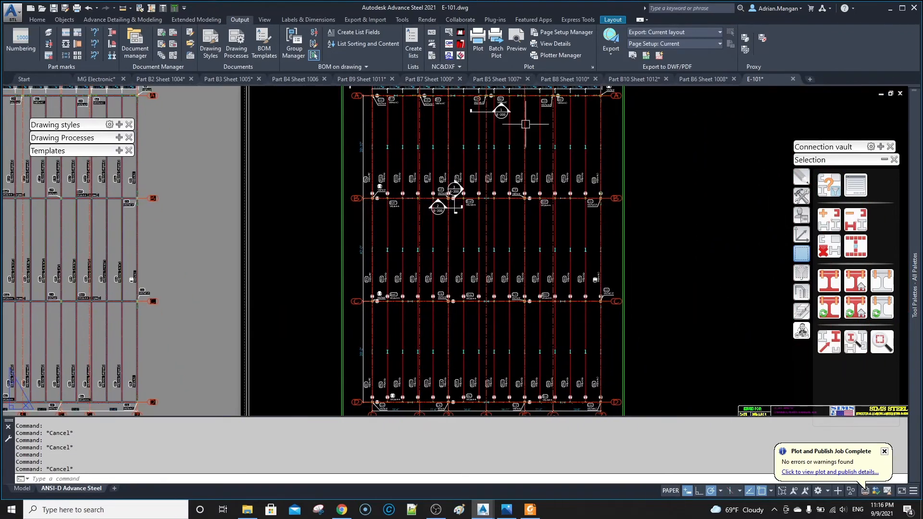
pyautogui.scroll(2, 594, 274)
pyautogui.moveTo(589, 275); pyautogui.dragTo(585, 224, button='middle')
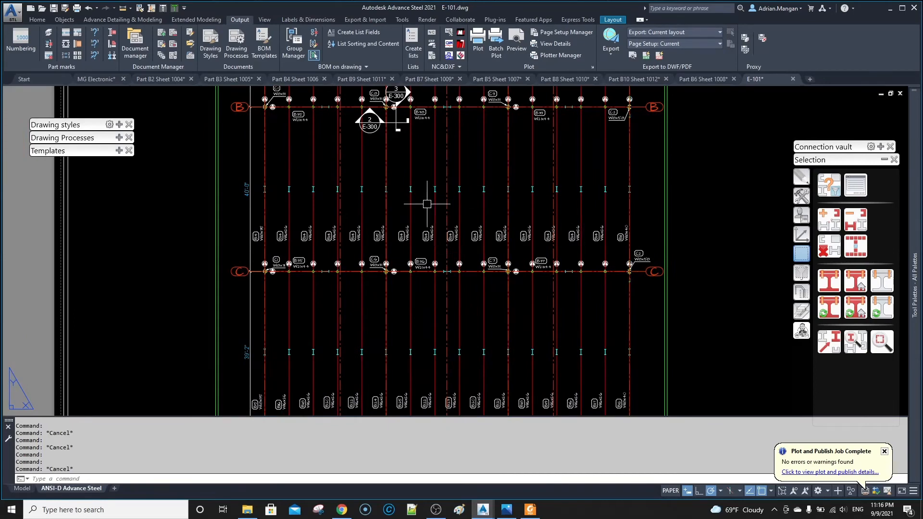
pyautogui.scroll(2, 312, 183)
pyautogui.moveTo(341, 195); pyautogui.dragTo(353, 218, button='middle')
pyautogui.scroll(-3, 368, 183)
pyautogui.scroll(3, 356, 231)
pyautogui.scroll(2, 356, 231)
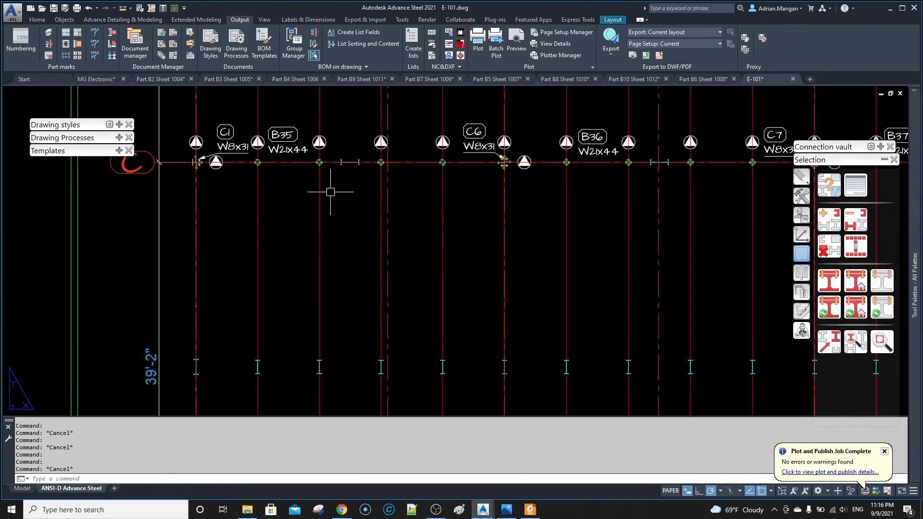
pyautogui.scroll(-4, 303, 162)
pyautogui.moveTo(315, 161); pyautogui.dragTo(335, 126, button='middle')
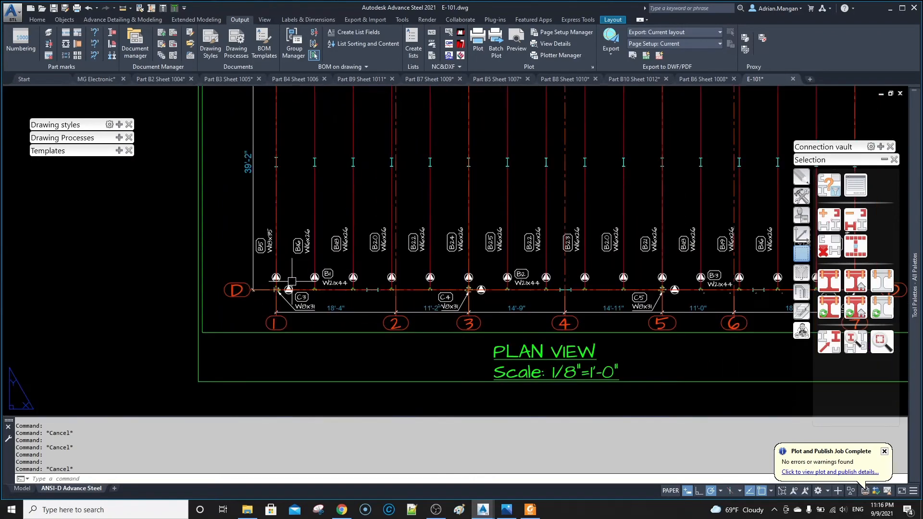
pyautogui.scroll(2, 293, 281)
pyautogui.scroll(-2, 529, 272)
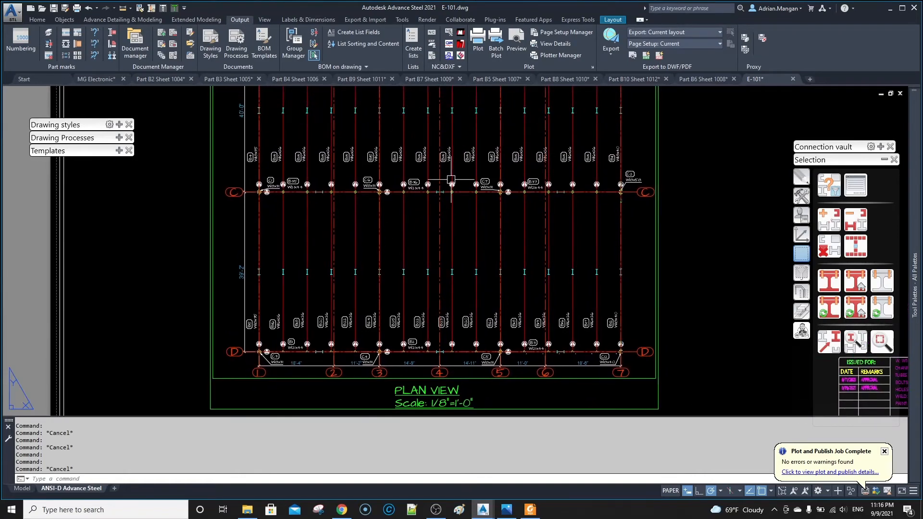
pyautogui.scroll(-2, 423, 187)
pyautogui.scroll(2, 430, 94)
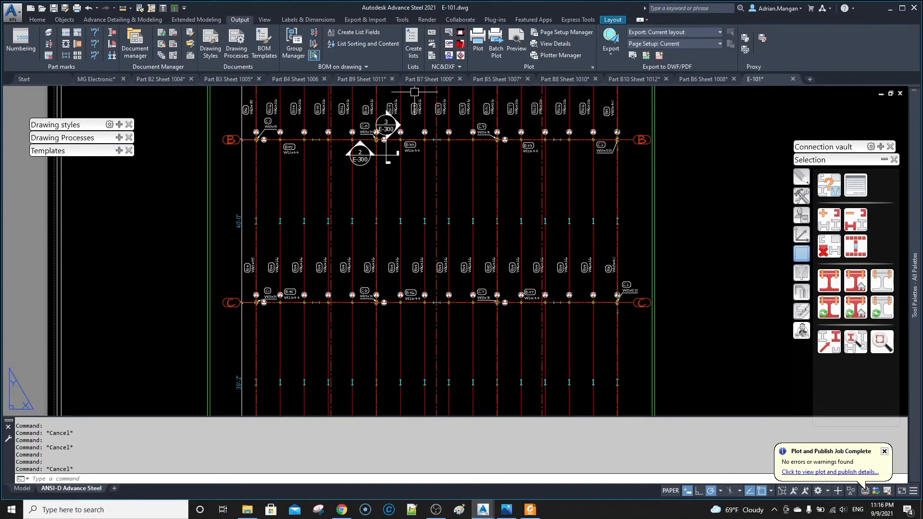
pyautogui.moveTo(414, 93); pyautogui.dragTo(420, 204, button='middle')
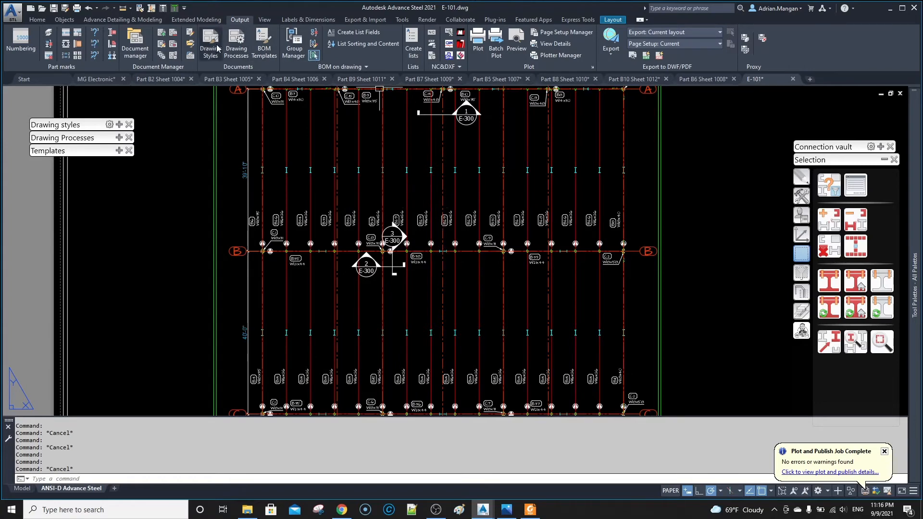
# Disable the compass mark for beams in 3d-views in the Mp - Beam rule and reapply the style to the plan view.
pyautogui.click(161, 45)
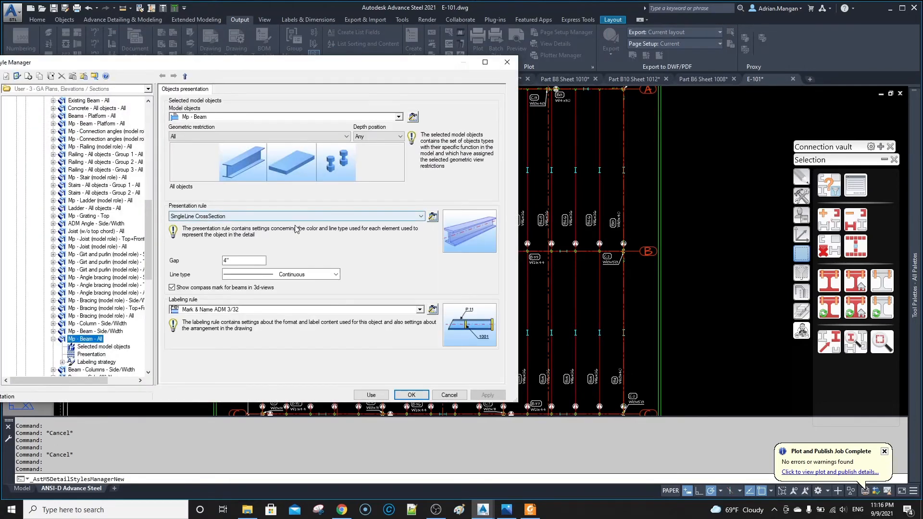
pyautogui.click(172, 288)
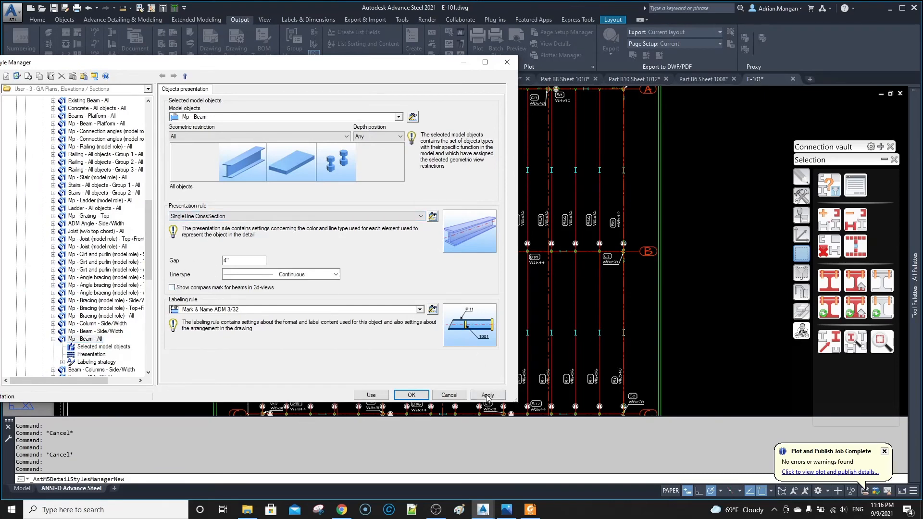
pyautogui.click(374, 395)
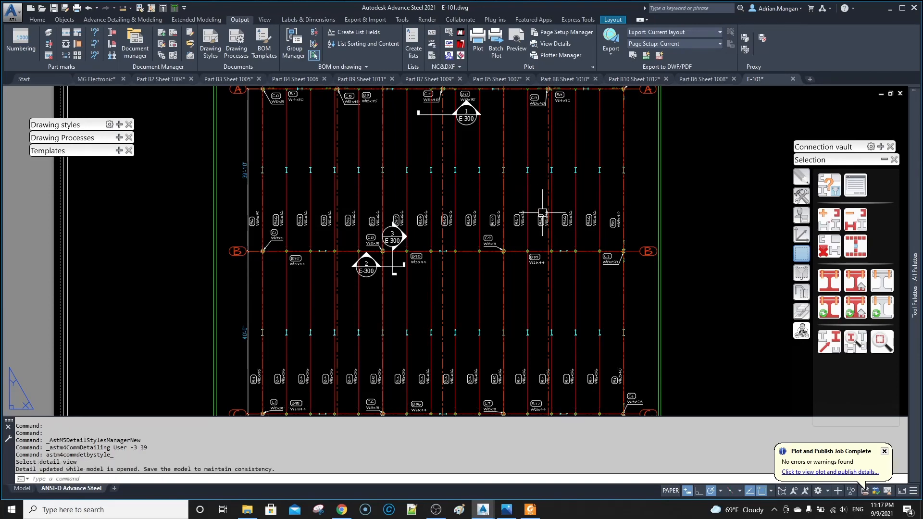
pyautogui.scroll(-4, 539, 212)
pyautogui.moveTo(531, 206); pyautogui.dragTo(529, 205, button='middle')
pyautogui.scroll(4, 526, 207)
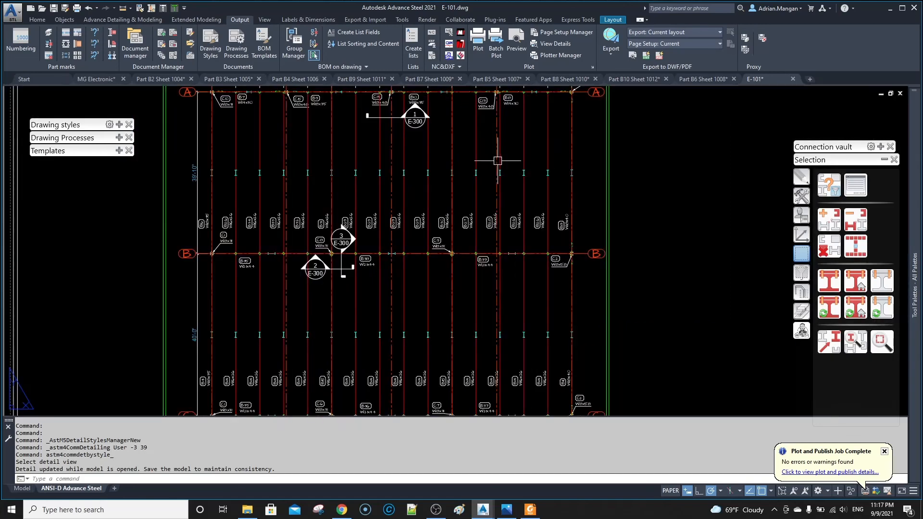
pyautogui.scroll(-2, 498, 160)
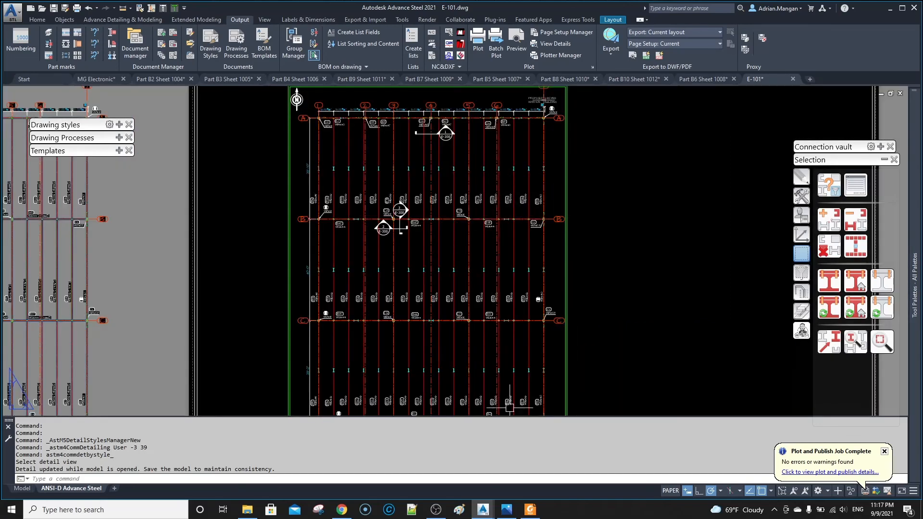
pyautogui.moveTo(437, 512)
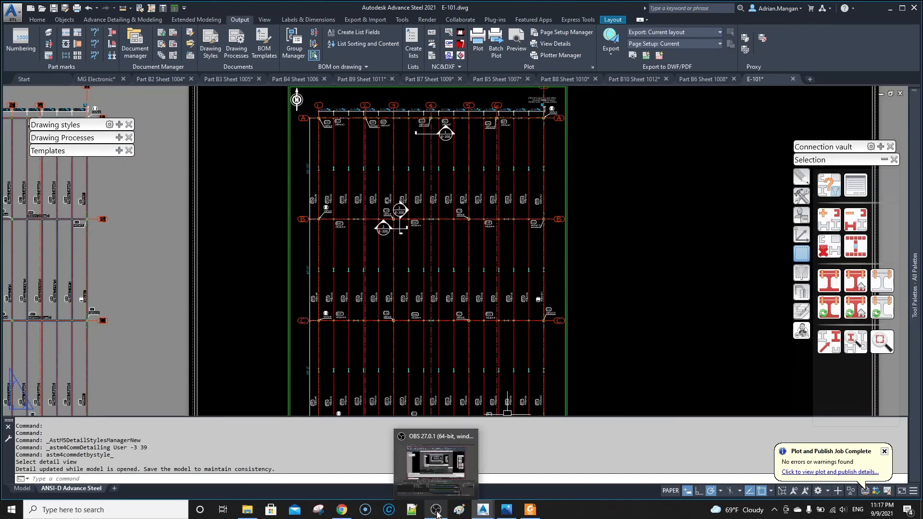